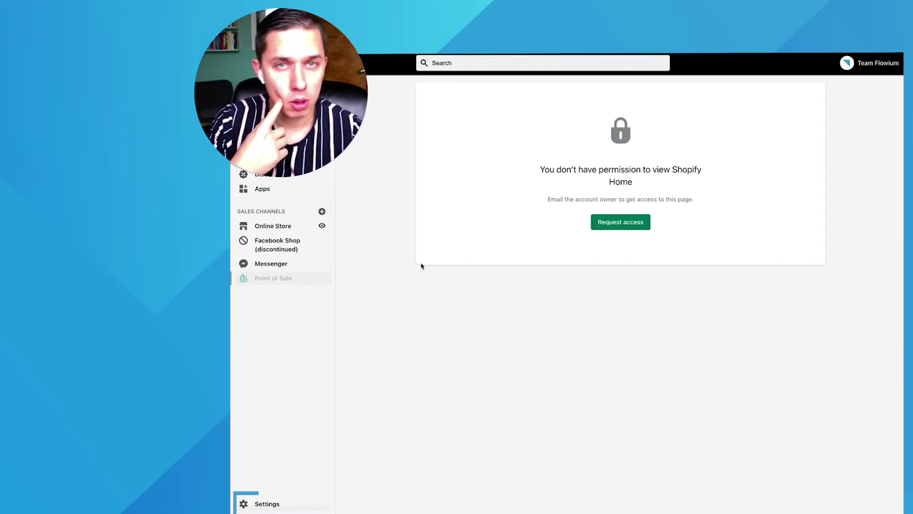
- Open Settings and then the Notifications page listing customer order email templates
click(268, 504)
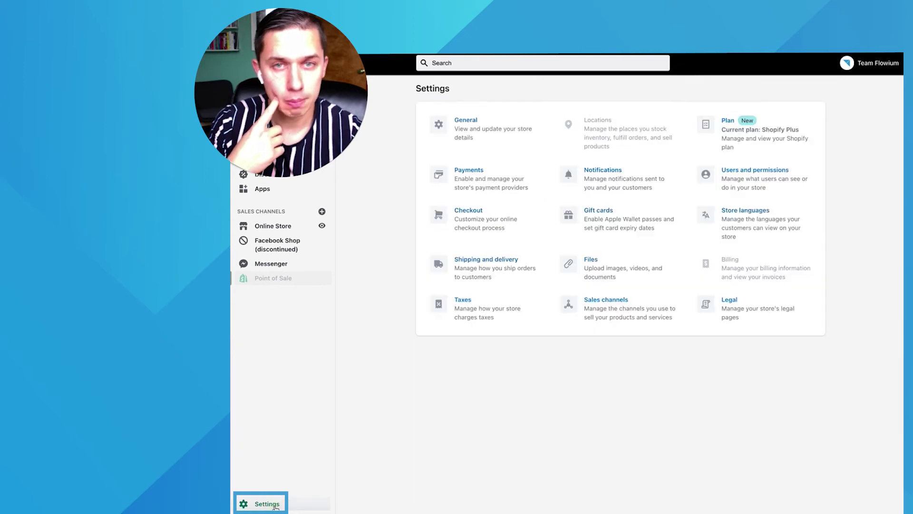
click(599, 174)
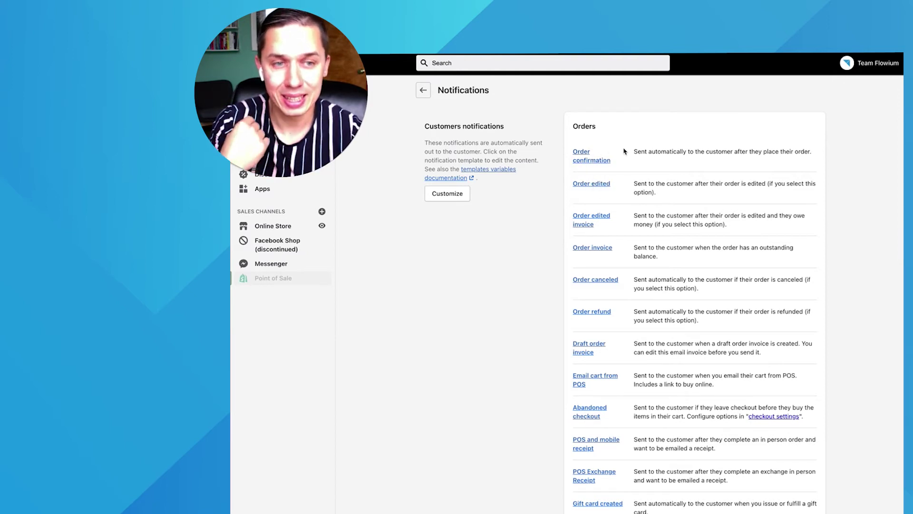
scroll(620, 147, down, 10)
scroll(628, 178, down, 5)
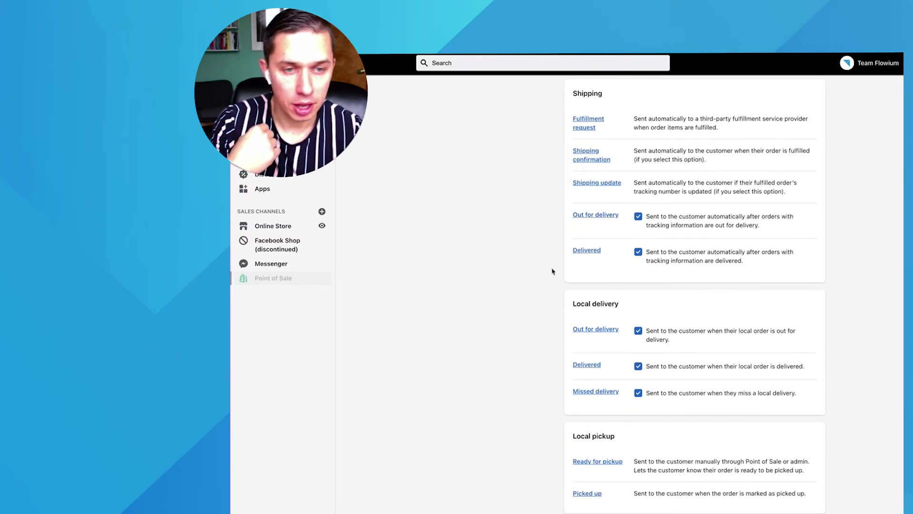
- Highlight the Out for delivery email description, then clear the highlight
drag(645, 214, 760, 225)
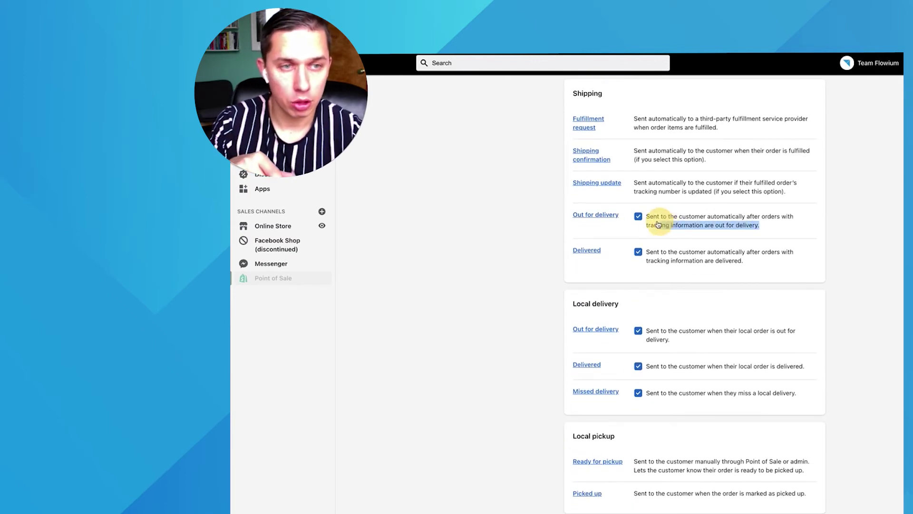
click(629, 251)
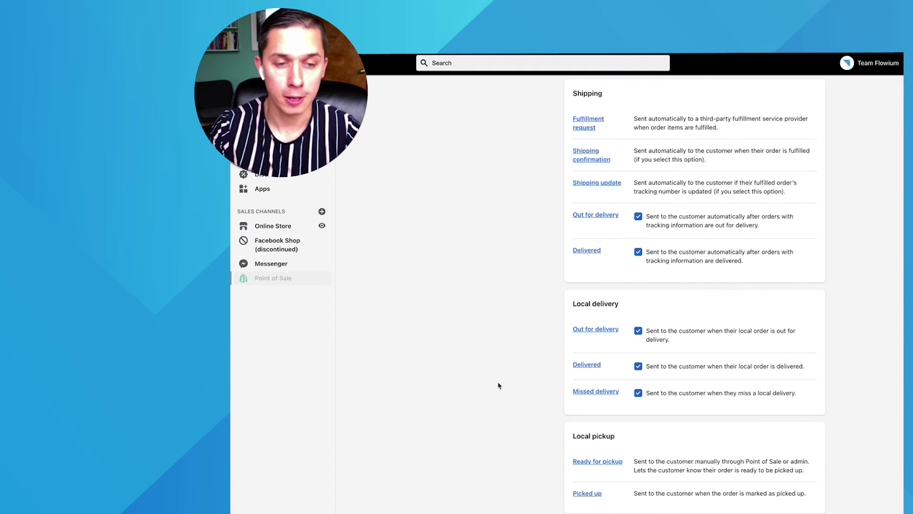
scroll(498, 385, up, 5)
scroll(498, 386, up, 5)
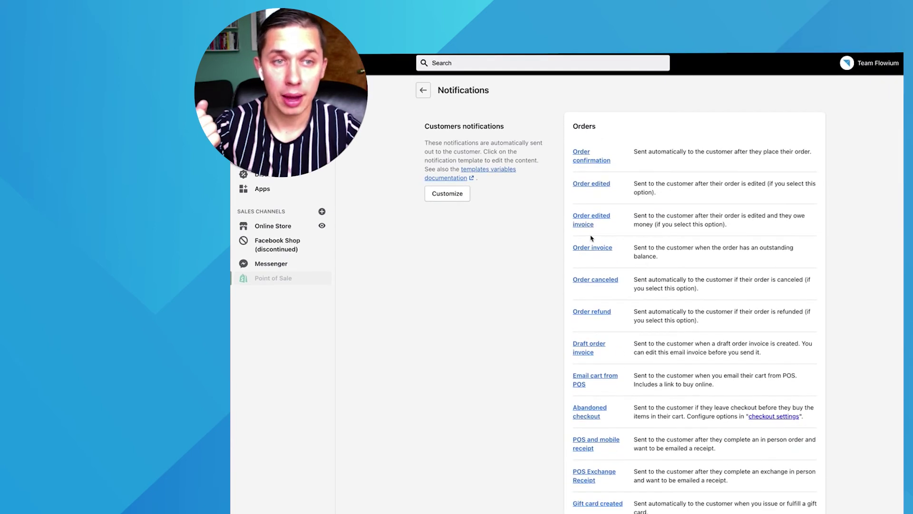